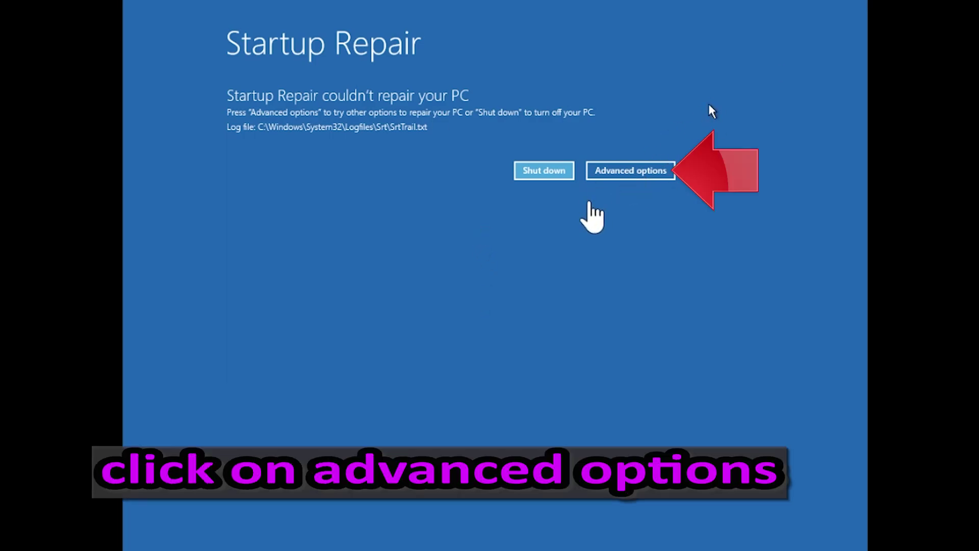
Step: Leave the failed Startup Repair page through Advanced options to reach Choose an option
{"action": "left_click", "coordinate": [594, 172]}
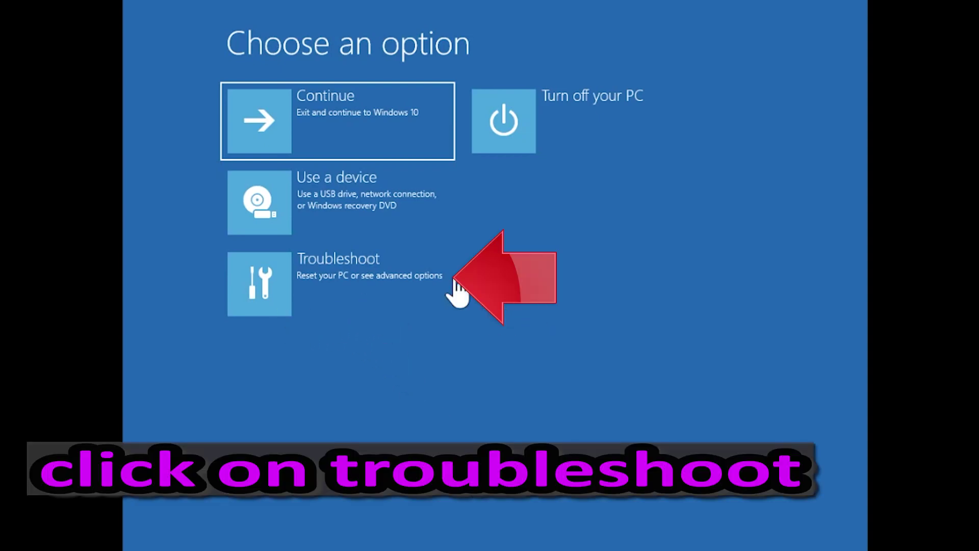
Step: Launch Startup Repair from Troubleshoot > Advanced options
{"action": "left_click", "coordinate": [326, 302]}
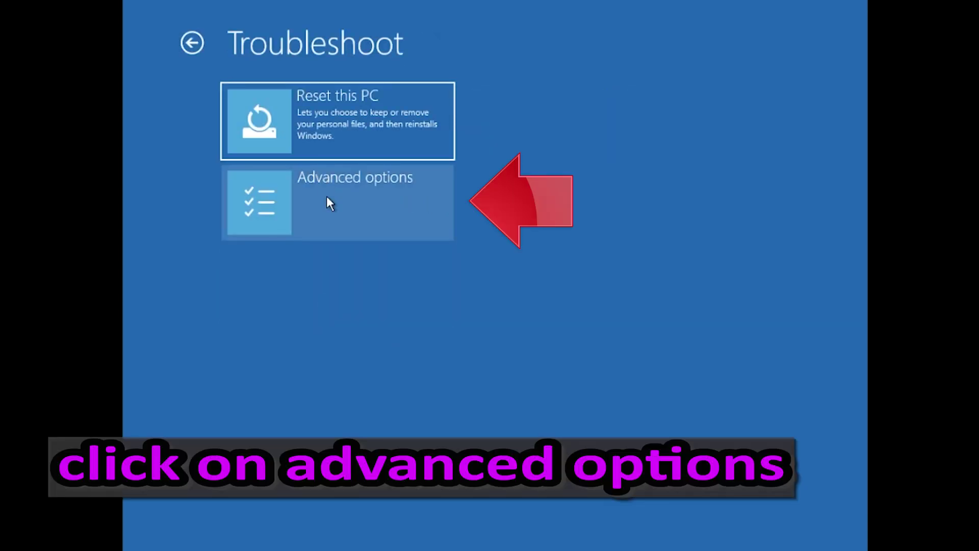
{"action": "left_click", "coordinate": [423, 204]}
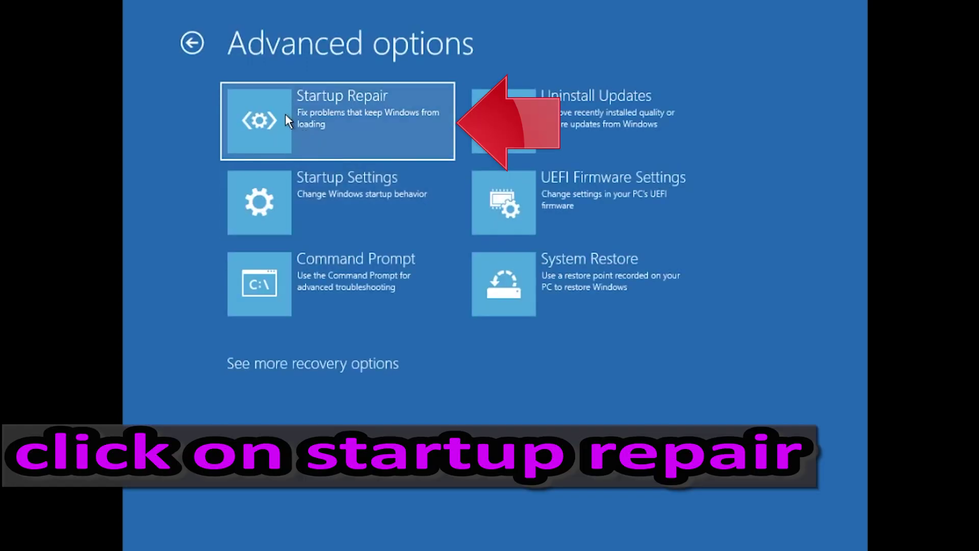
{"action": "left_click", "coordinate": [359, 118]}
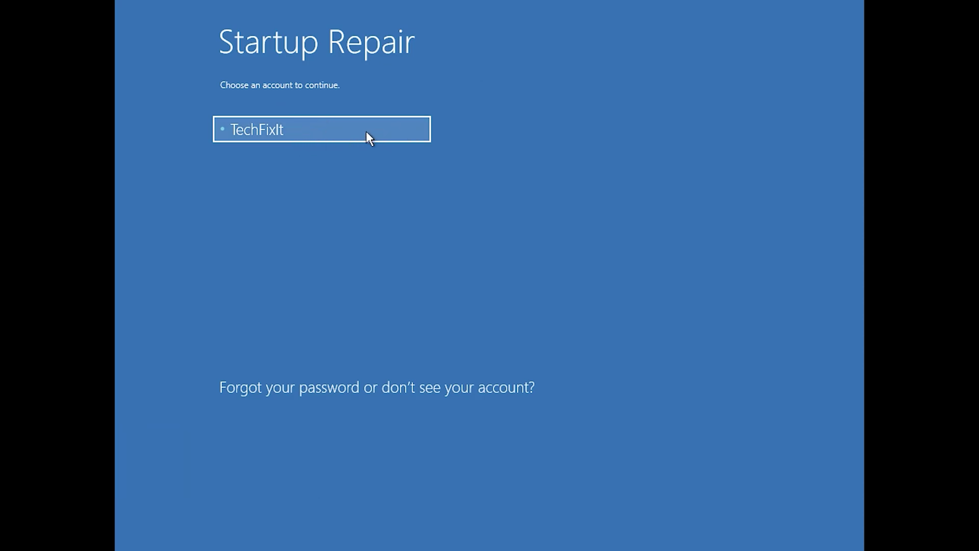
Step: Select the user account and continue past the password so Startup Repair diagnoses the PC
{"action": "left_click", "coordinate": [368, 133]}
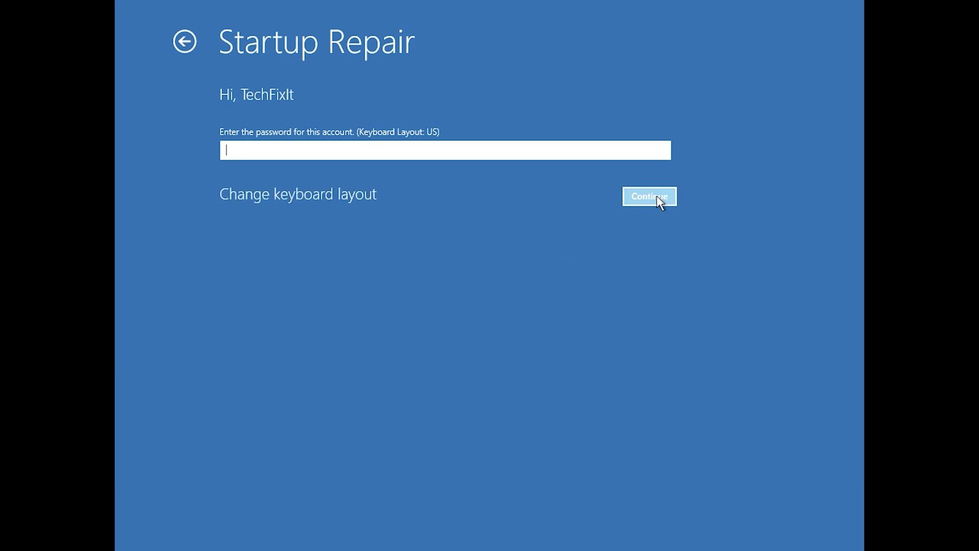
{"action": "left_click", "coordinate": [658, 197]}
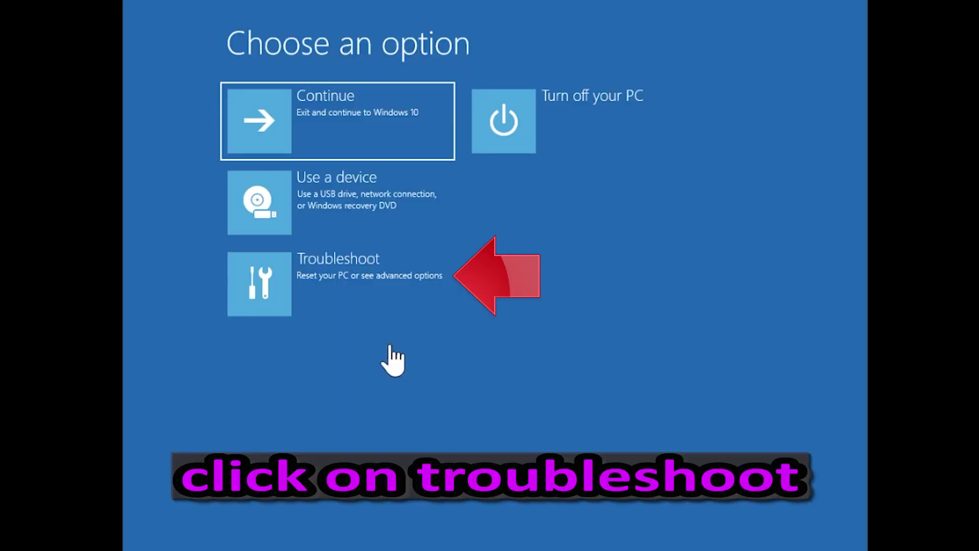
Step: Launch Command Prompt from Troubleshoot > Advanced options
{"action": "left_click", "coordinate": [327, 302]}
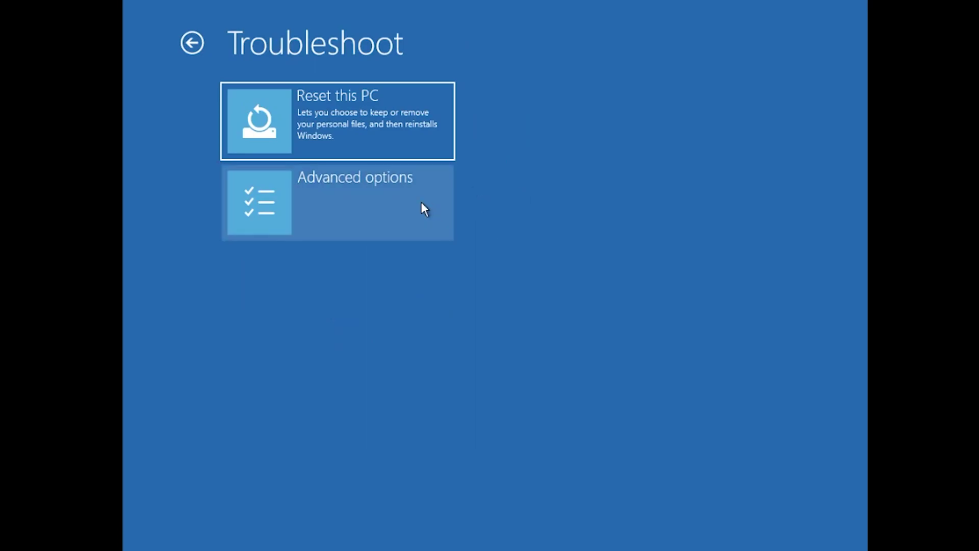
{"action": "left_click", "coordinate": [421, 203]}
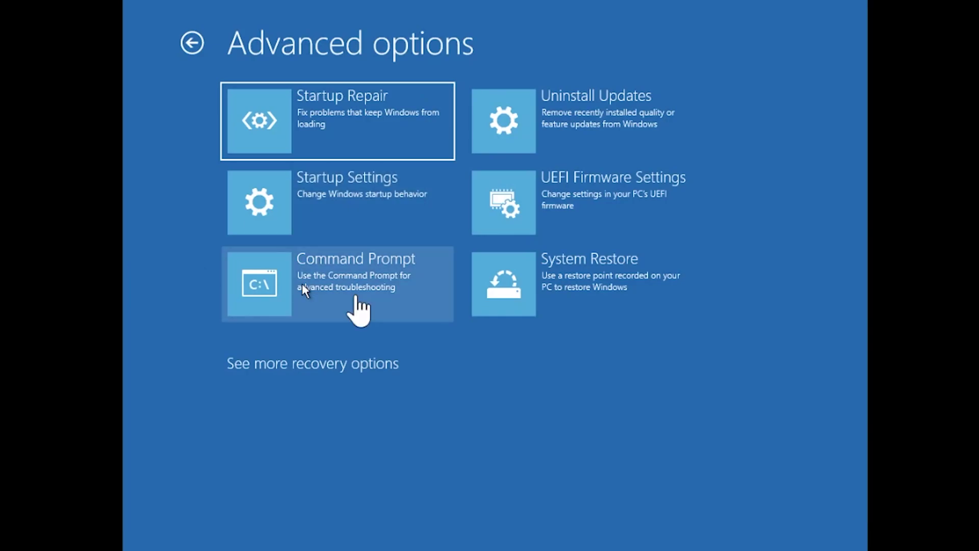
{"action": "left_click", "coordinate": [356, 296]}
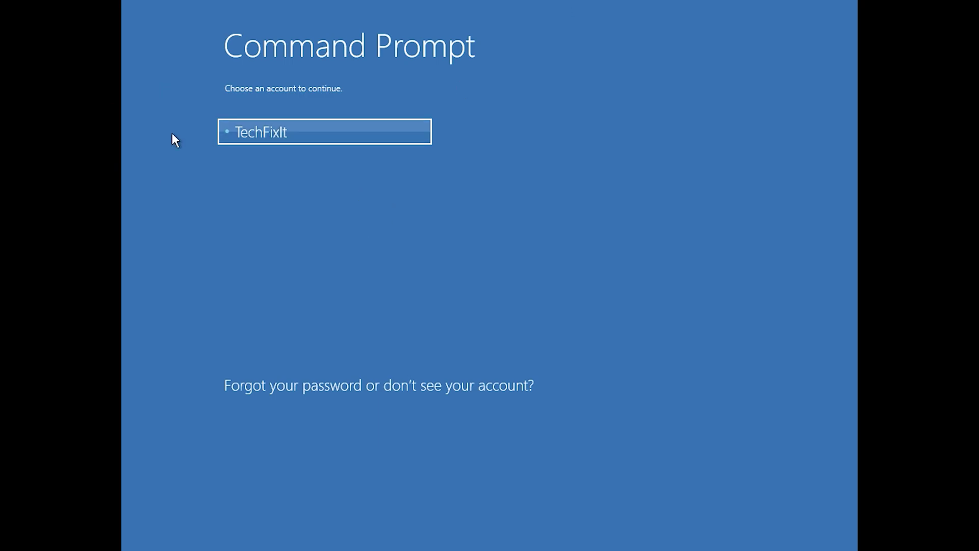
Step: Select the user account and continue past the password to open the Administrator command prompt
{"action": "left_click", "coordinate": [321, 138]}
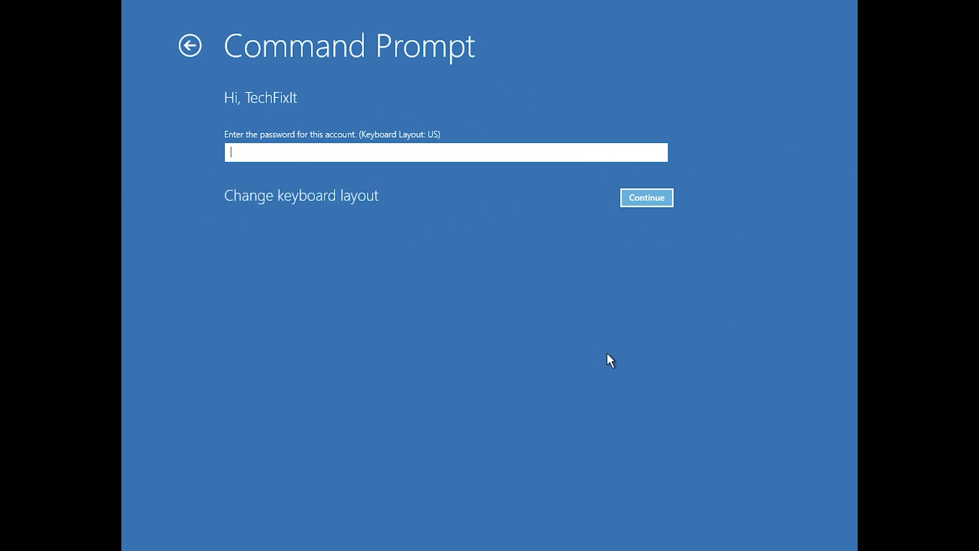
{"action": "left_click", "coordinate": [646, 197]}
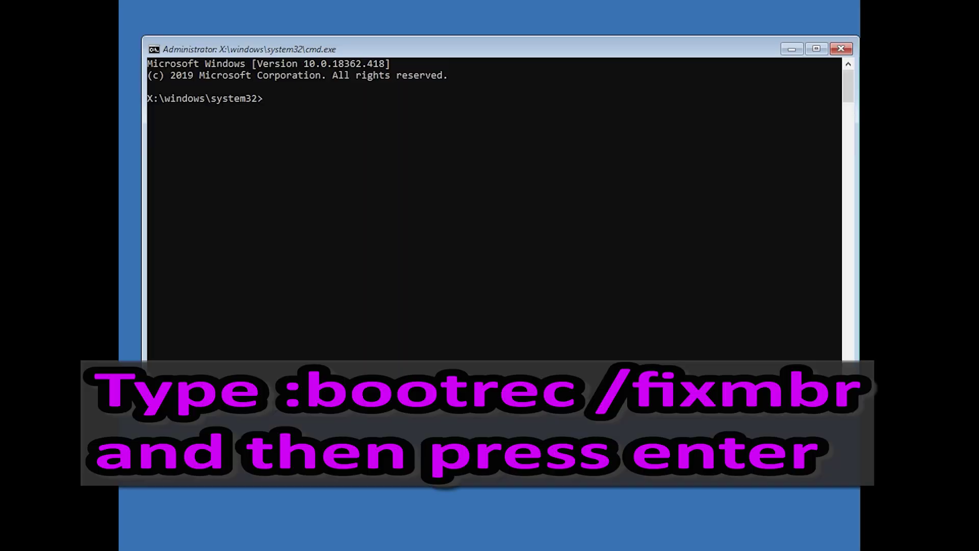
Step: Run bootrec /fixmbr, which succeeds, then bootrec /fixboot, which returns Access is denied
{"action": "type", "text": "bootrec /fixmbr"}
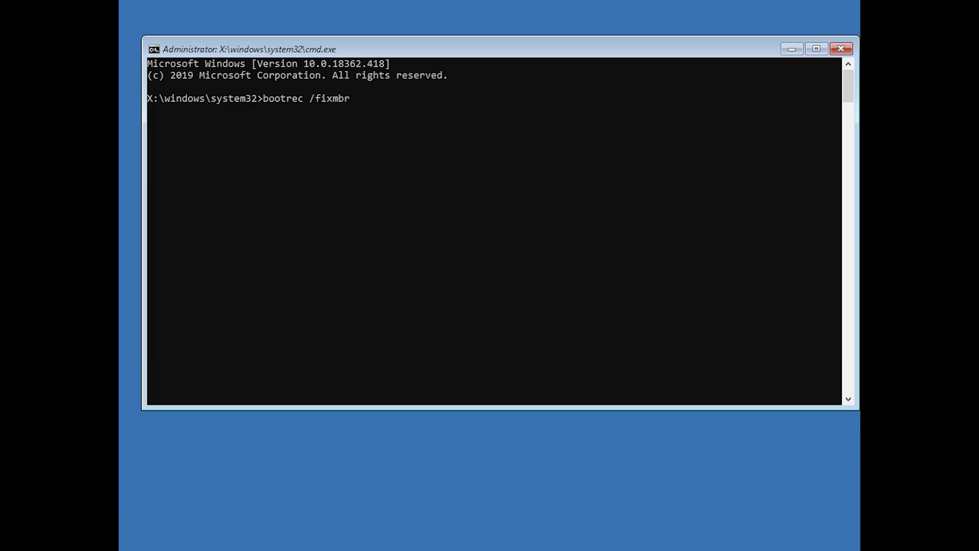
{"action": "key", "text": "Return"}
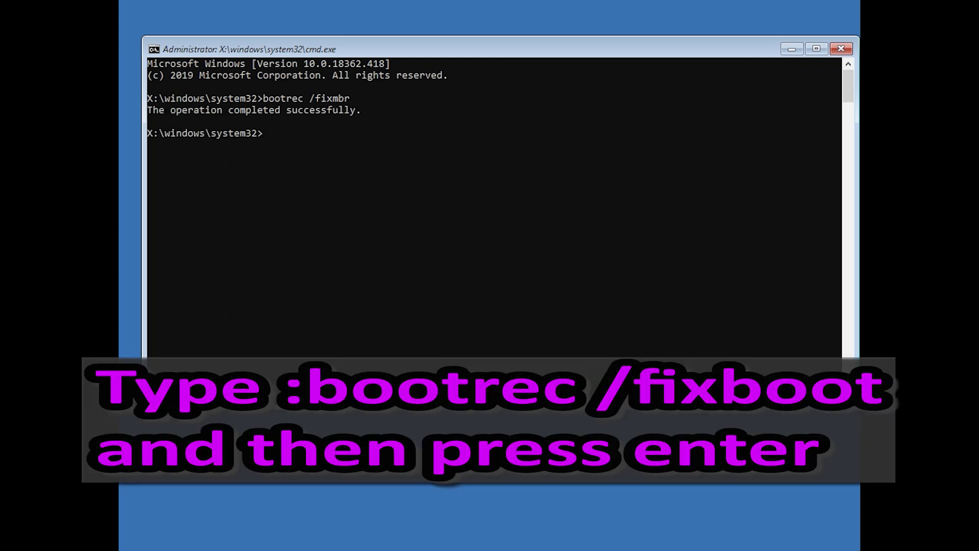
{"action": "type", "text": "bootrec /fixboot"}
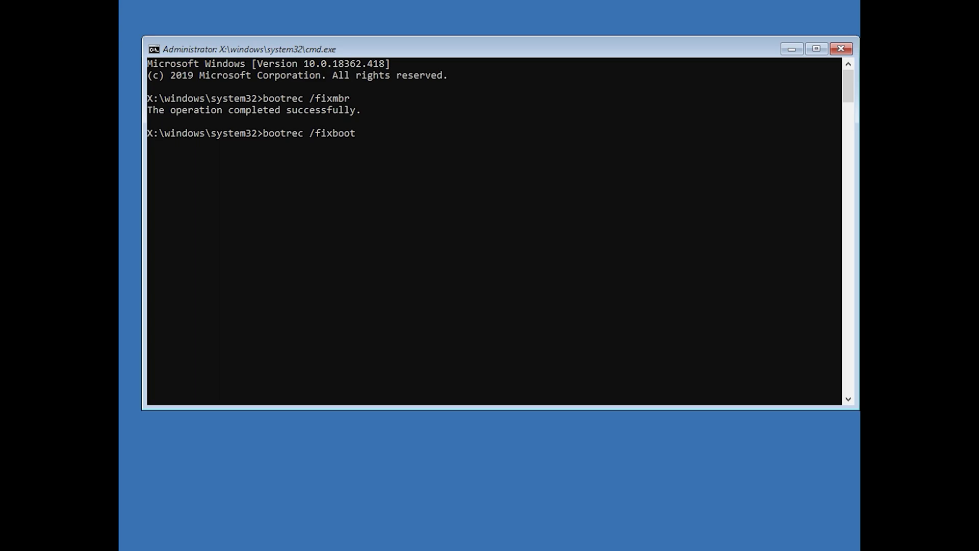
{"action": "key", "text": "Return"}
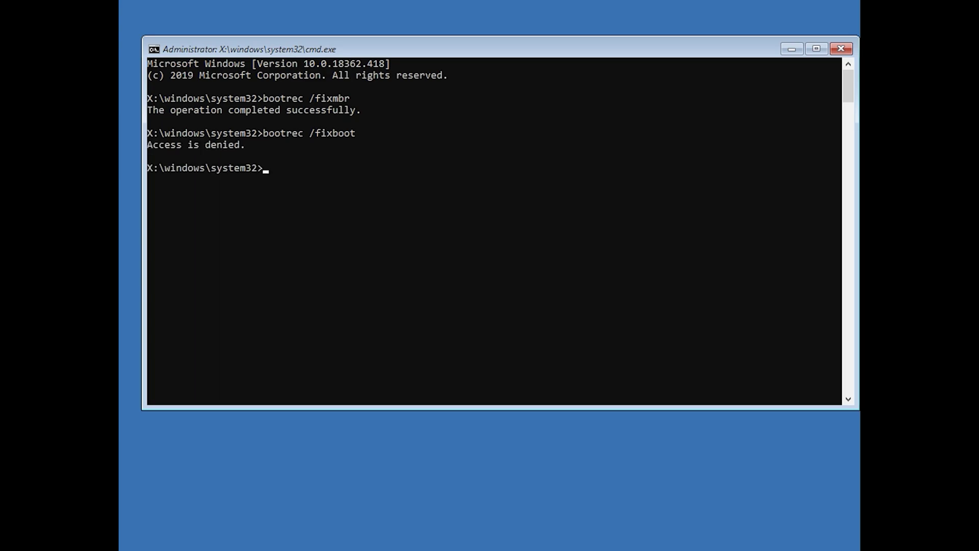
Step: Update the NTFS bootcode with bootsect /nt60 sys, then rerun bootrec /fixboot successfully
{"action": "type", "text": "bootsect"}
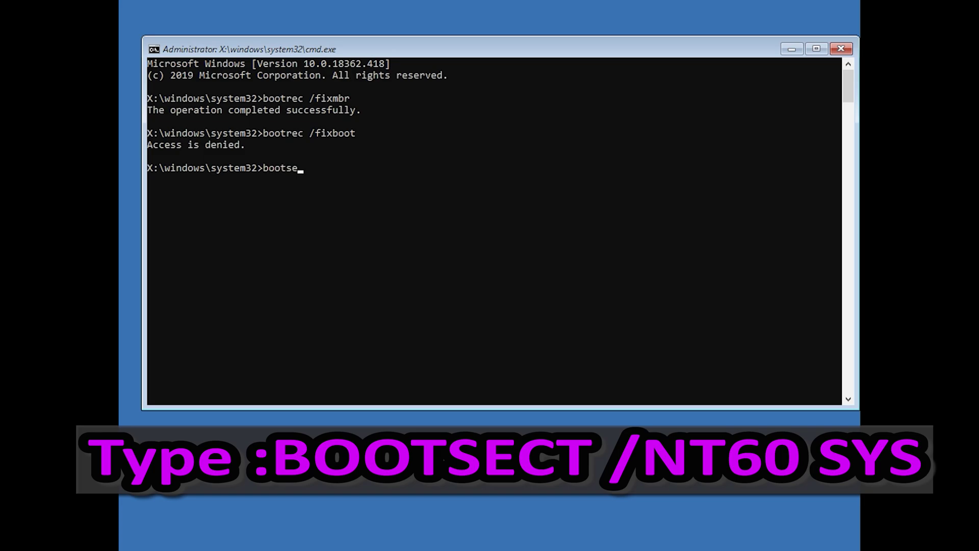
{"action": "type", "text": " /nt60 sys"}
{"action": "key", "text": "Return"}
{"action": "type", "text": "boot"}
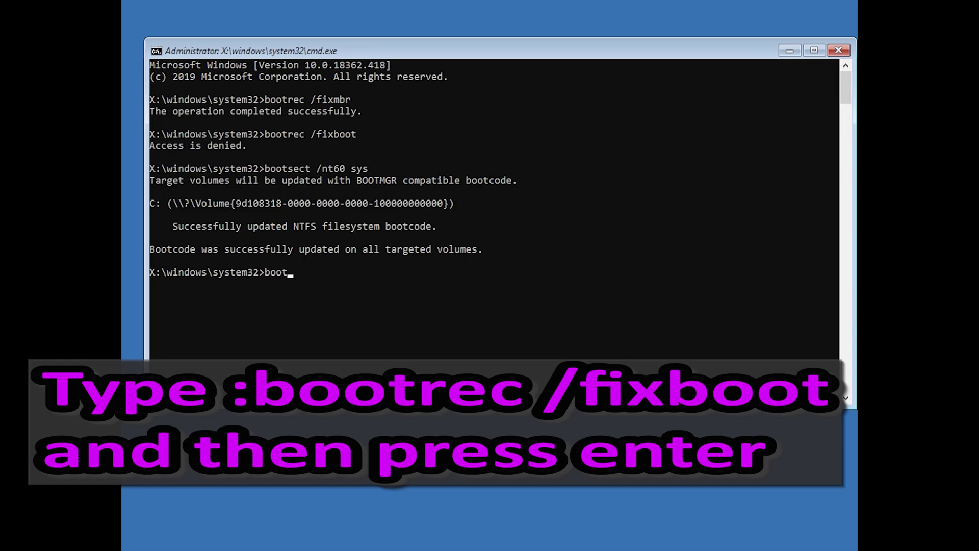
{"action": "type", "text": "rec /fixboot"}
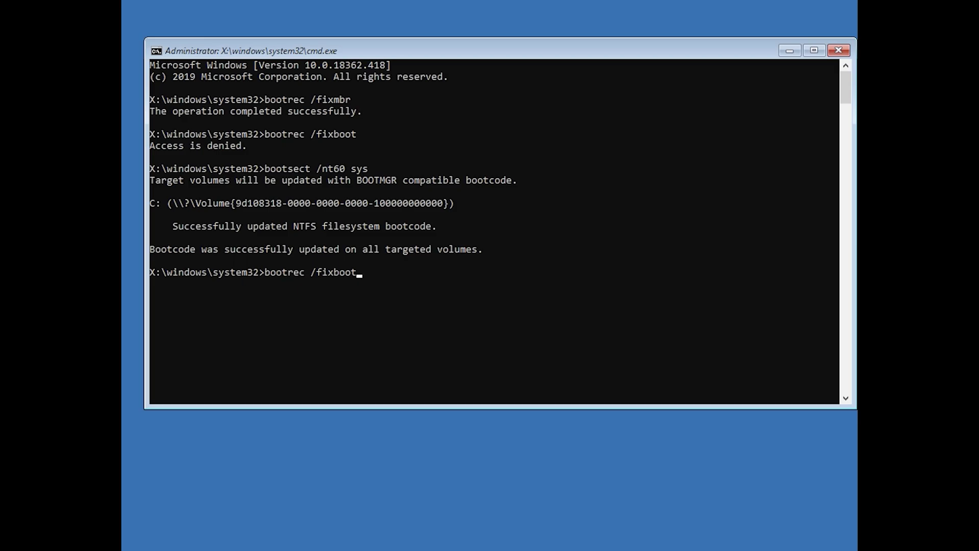
{"action": "key", "text": "Return"}
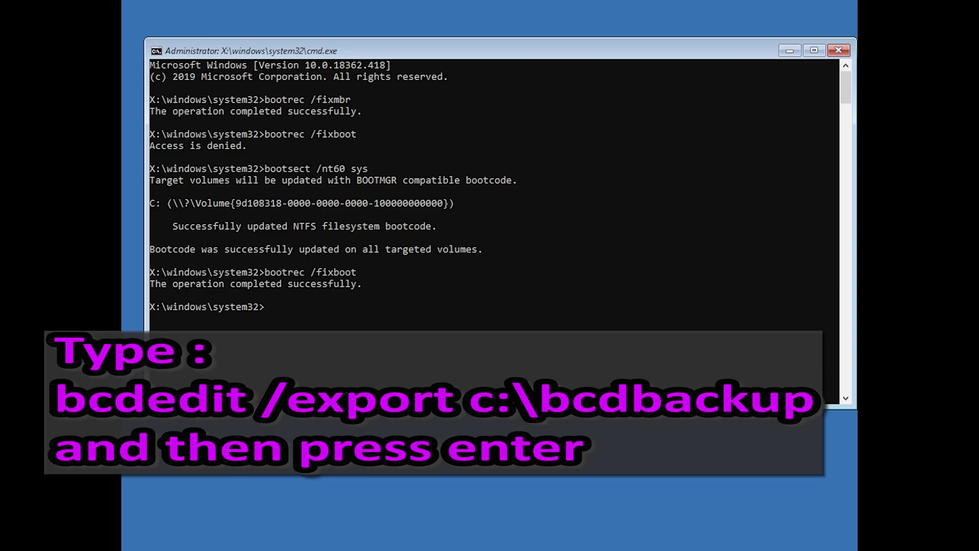
Step: Export the boot configuration to c:\bcdbackup and clear hidden, read-only, system attributes on c:\boot\bcd
{"action": "type", "text": "bcdedit /export c:\\bcdb"}
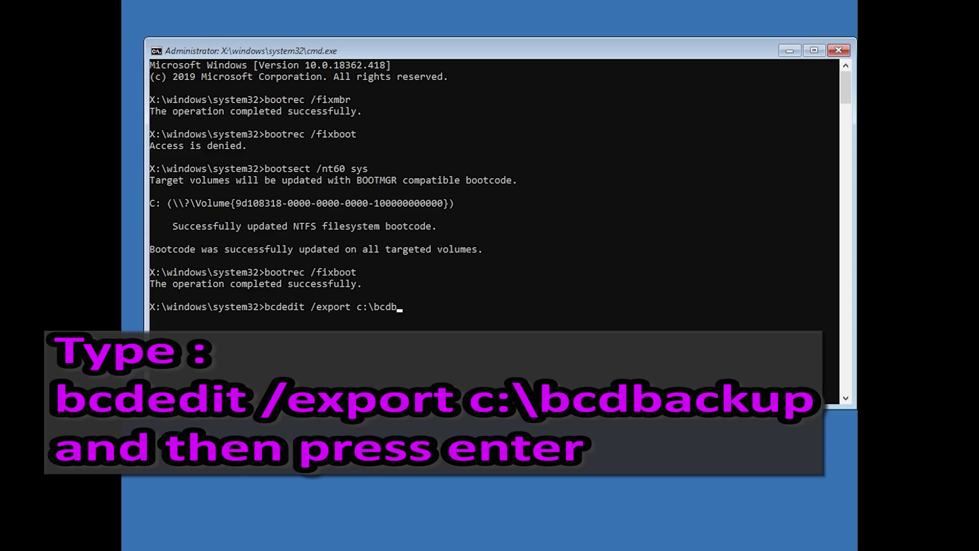
{"action": "type", "text": "ackup"}
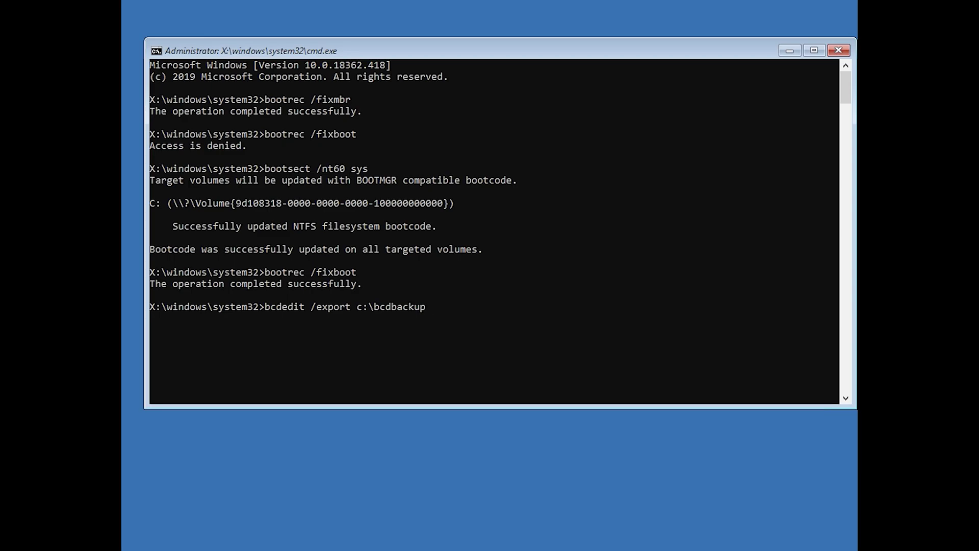
{"action": "key", "text": "Return"}
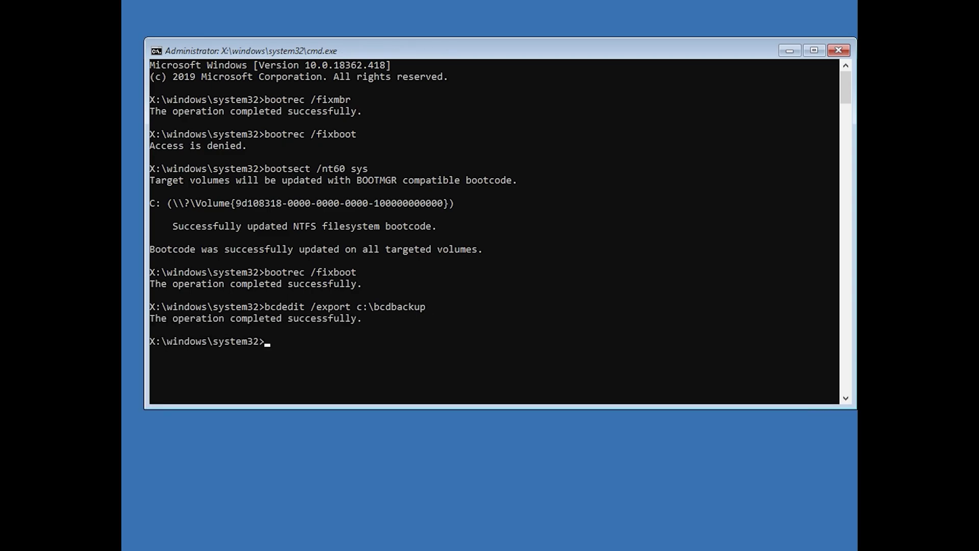
{"action": "type", "text": "attrib"}
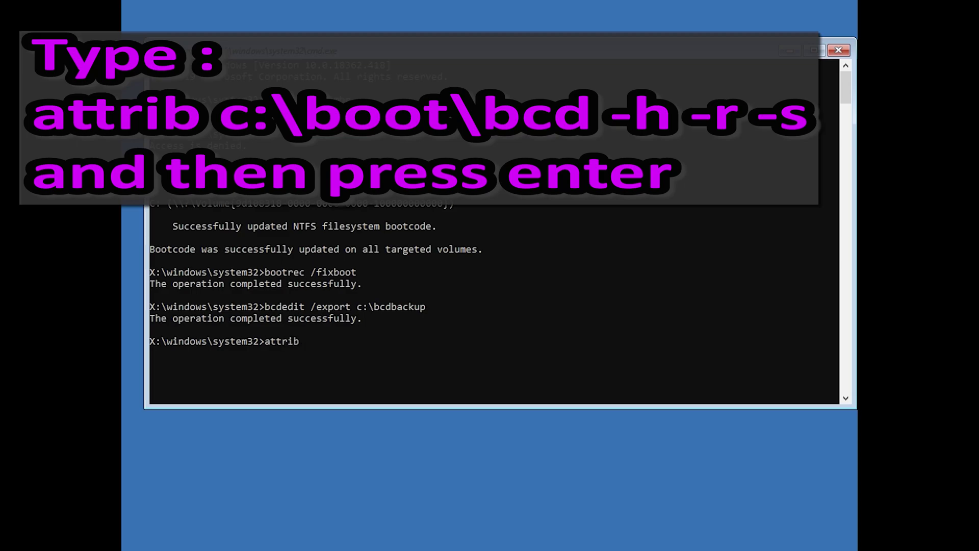
{"action": "type", "text": " c:\\boot\\bcd -h -r -s"}
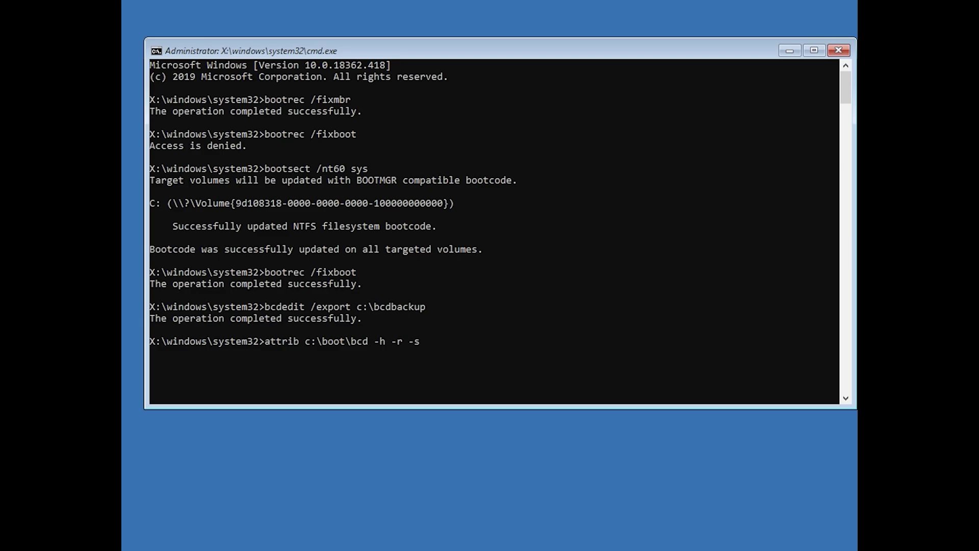
{"action": "key", "text": "Return"}
Step: Rename c:\boot\bcd to bcd.old with the ren command
{"action": "type", "text": "ren c:"}
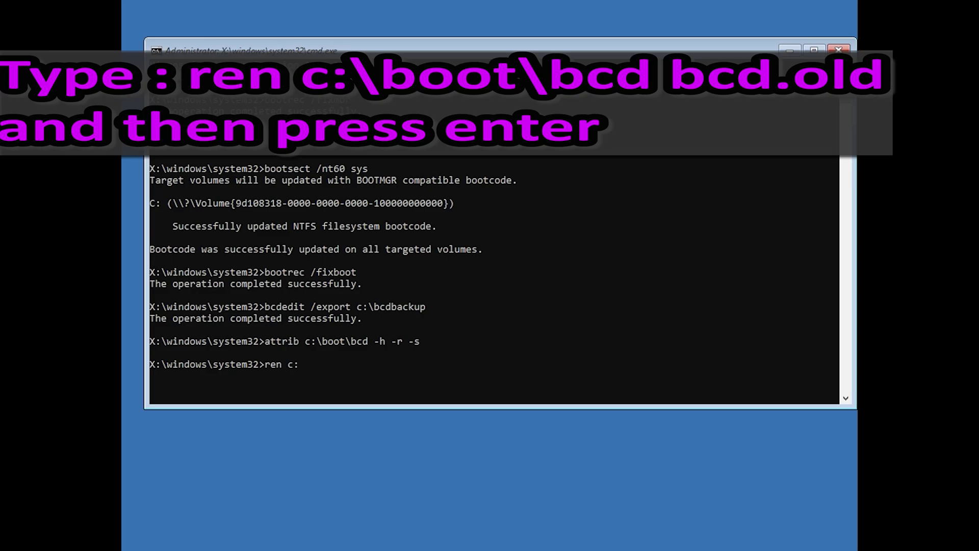
{"action": "type", "text": "\boot"}
{"action": "type", "text": "\bcd"}
{"action": "type", "text": " bcd"}
{"action": "type", "text": ".old"}
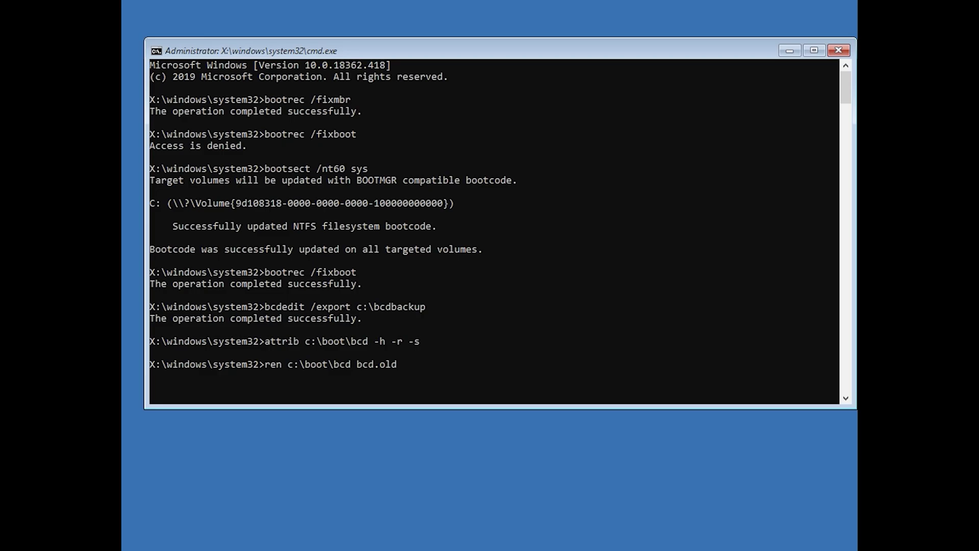
{"action": "key", "text": "Return"}
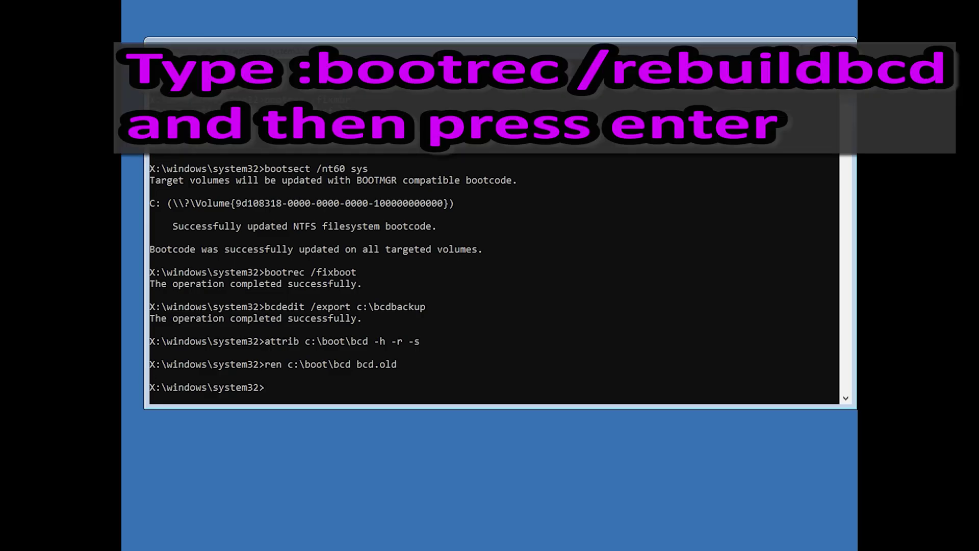
Step: Rebuild the BCD with bootrec /rebuildbcd, adding D:\Windows, then exit Command Prompt
{"action": "type", "text": "bootrec /rebuildbcd"}
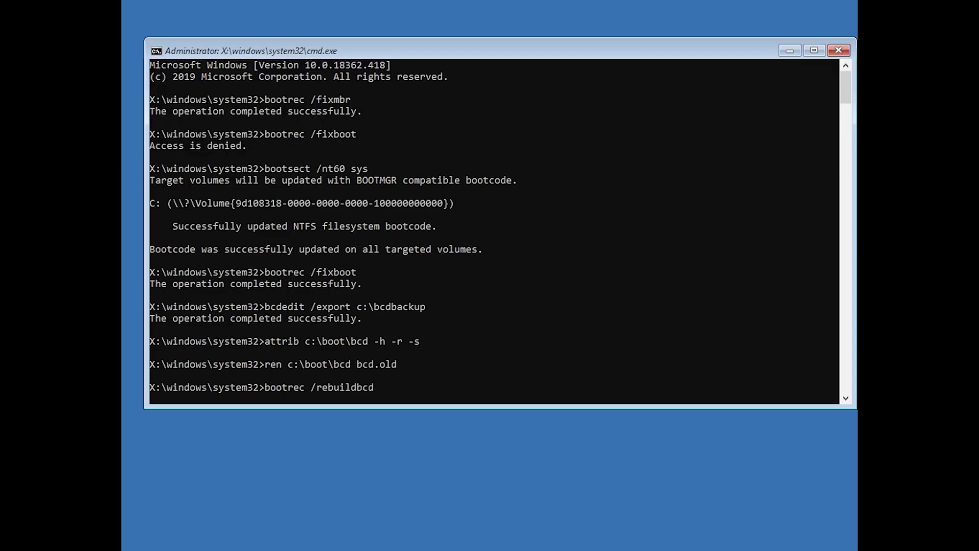
{"action": "key", "text": "Return"}
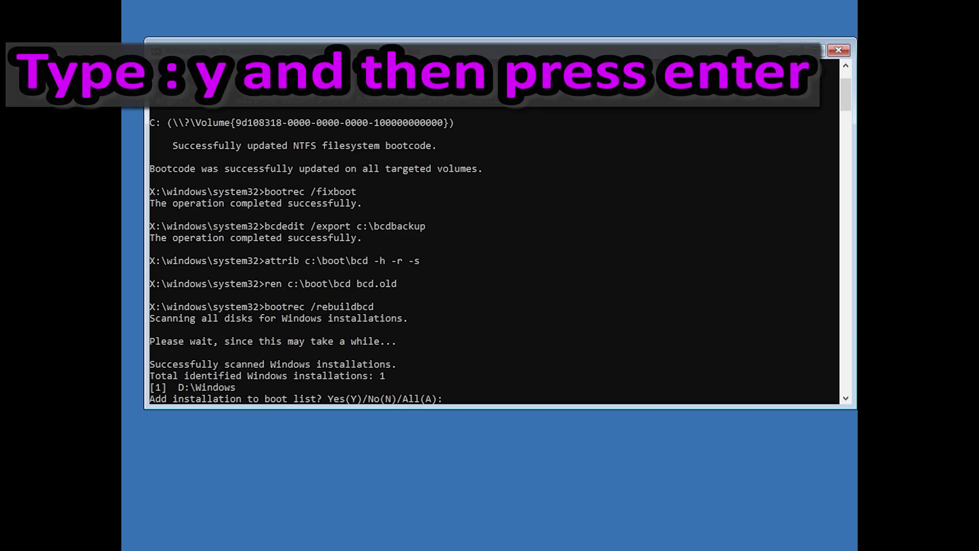
{"action": "type", "text": "y"}
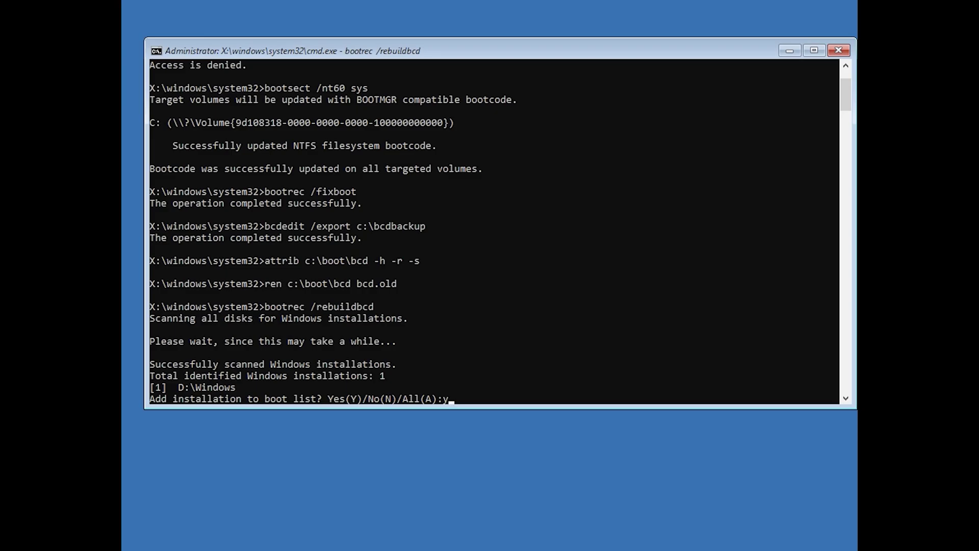
{"action": "key", "text": "Return"}
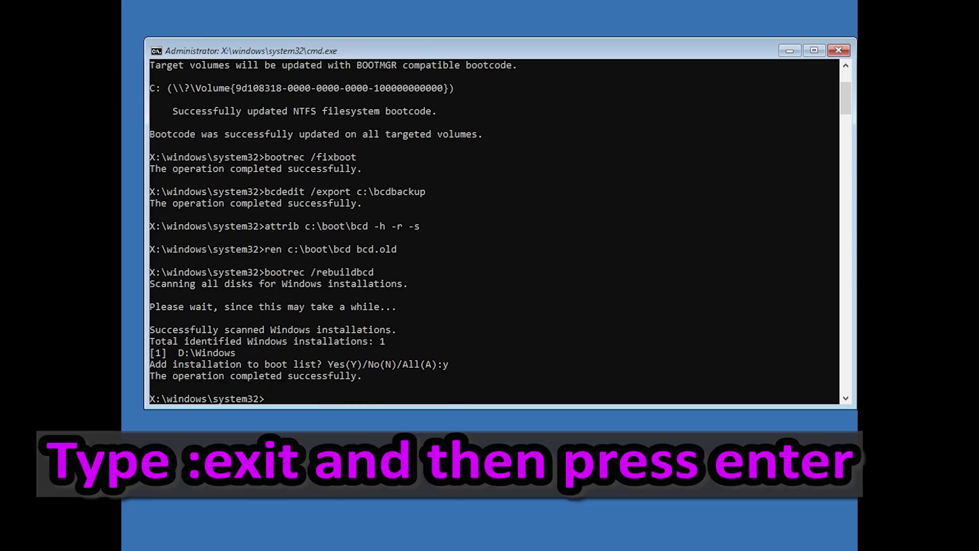
{"action": "type", "text": "exit"}
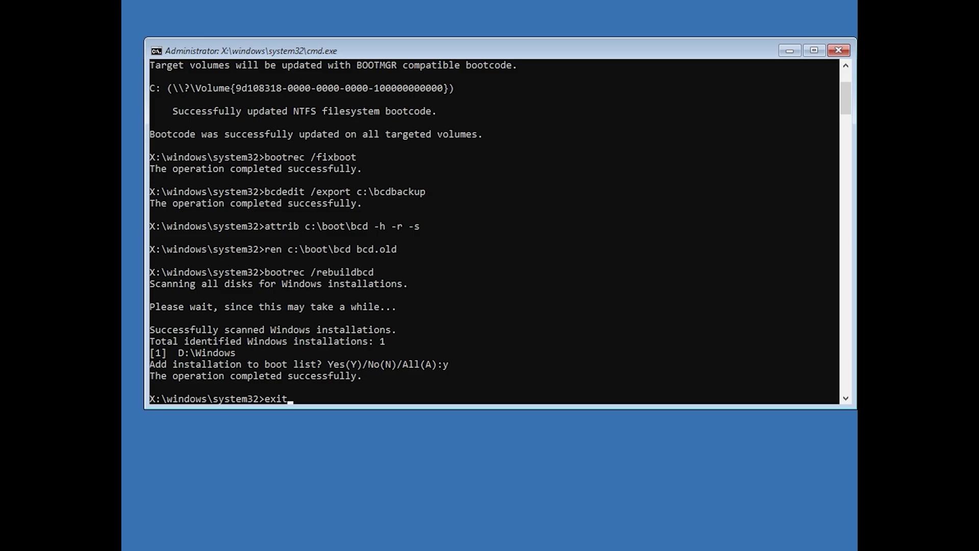
{"action": "key", "text": "Return"}
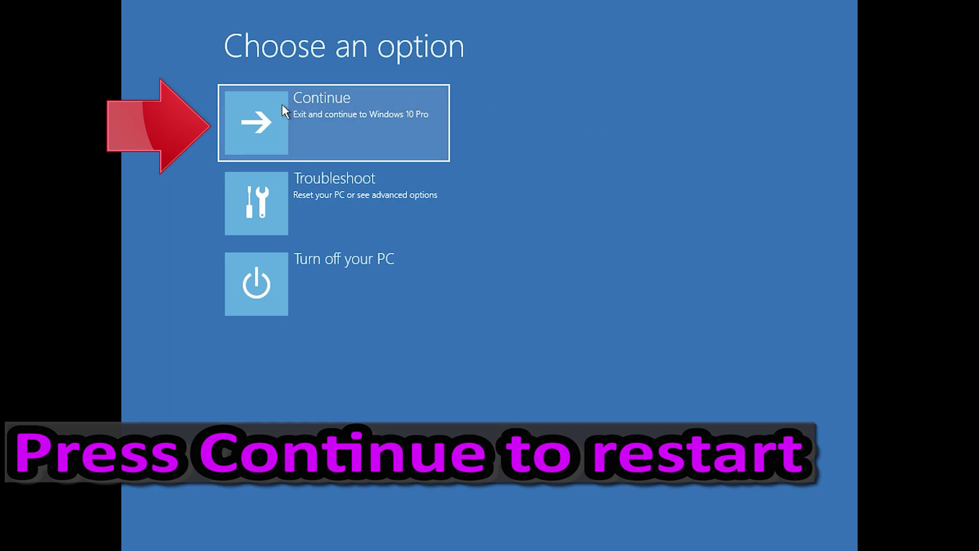
{"action": "left_click", "coordinate": [366, 111]}
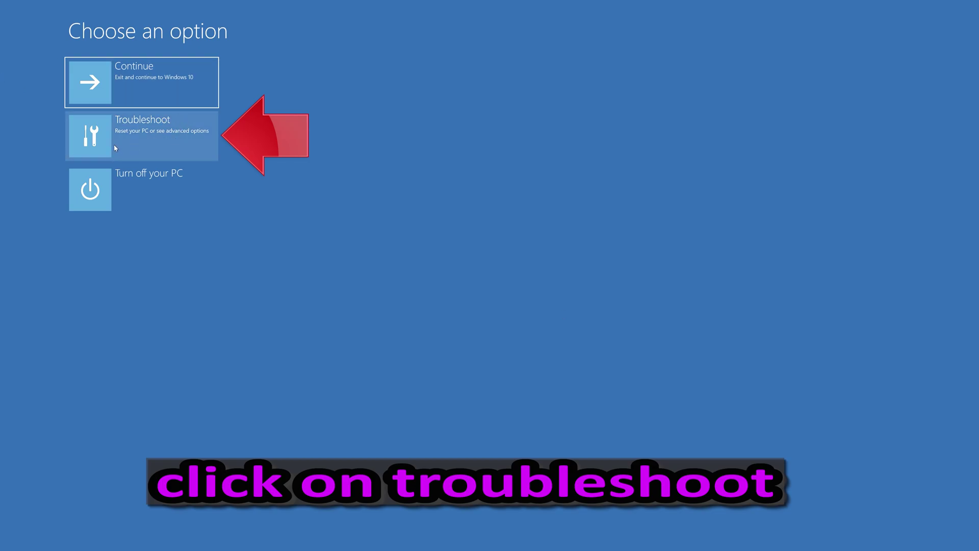
Step: Launch System Restore from Troubleshoot > Advanced options
{"action": "left_click", "coordinate": [146, 145]}
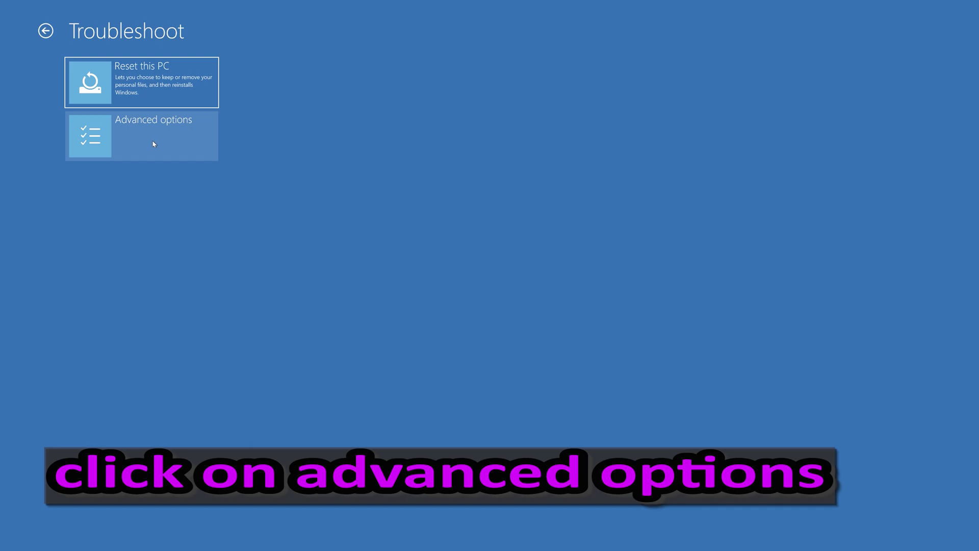
{"action": "left_click", "coordinate": [154, 144]}
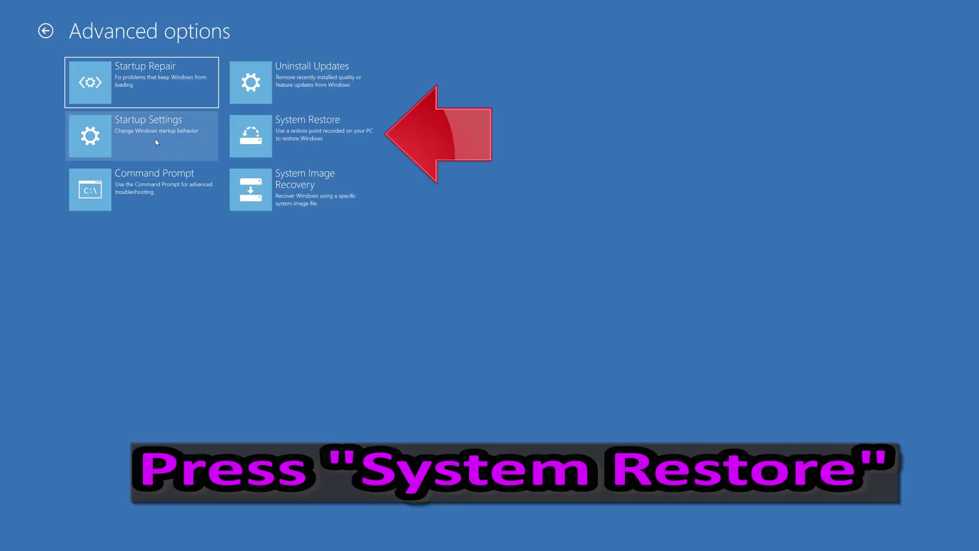
{"action": "left_click", "coordinate": [322, 149]}
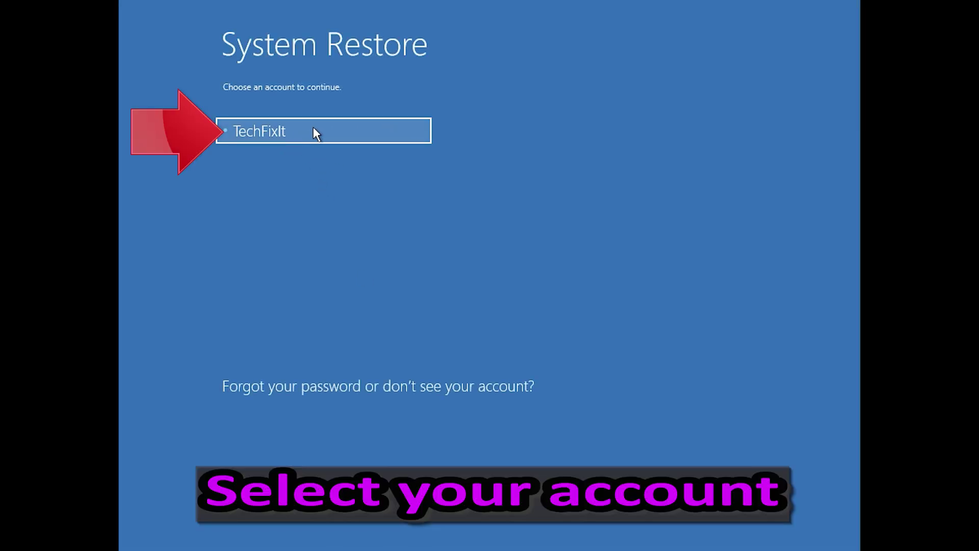
Step: Sign in with the user account to reach the System Restore wizard
{"action": "left_click", "coordinate": [334, 130]}
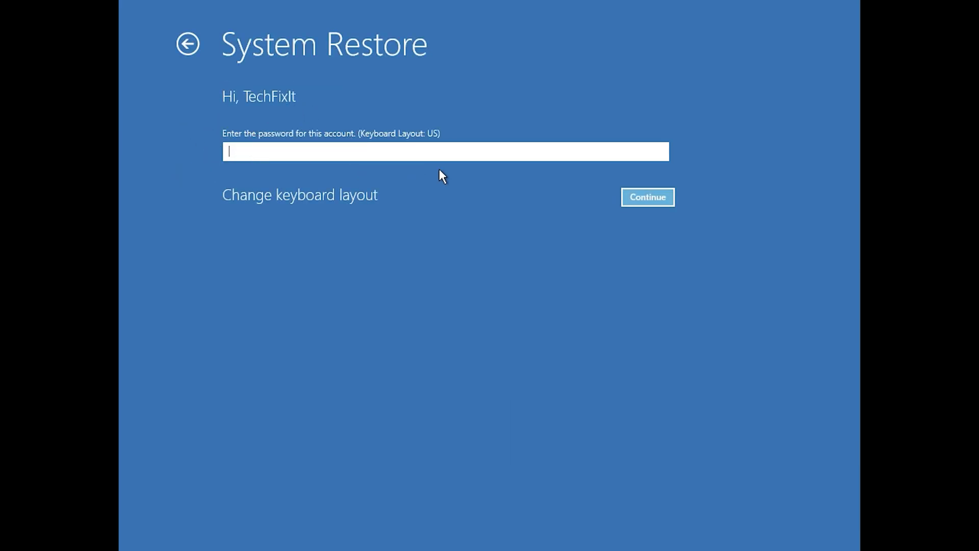
{"action": "left_click", "coordinate": [638, 202]}
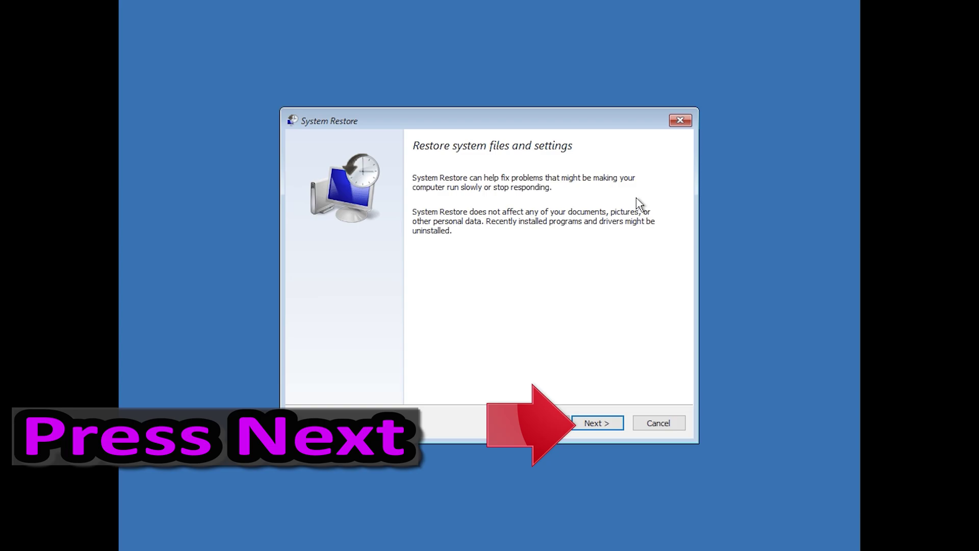
Step: Select the 1/10/2020 12:21:42 AM restore point for Local Disk (C:) and finish the wizard
{"action": "left_click", "coordinate": [598, 424]}
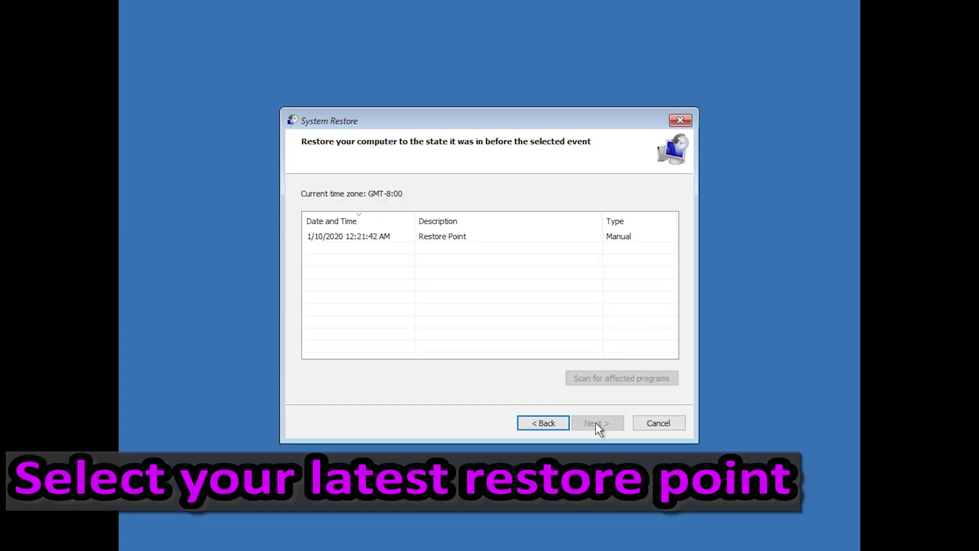
{"action": "left_click", "coordinate": [338, 238]}
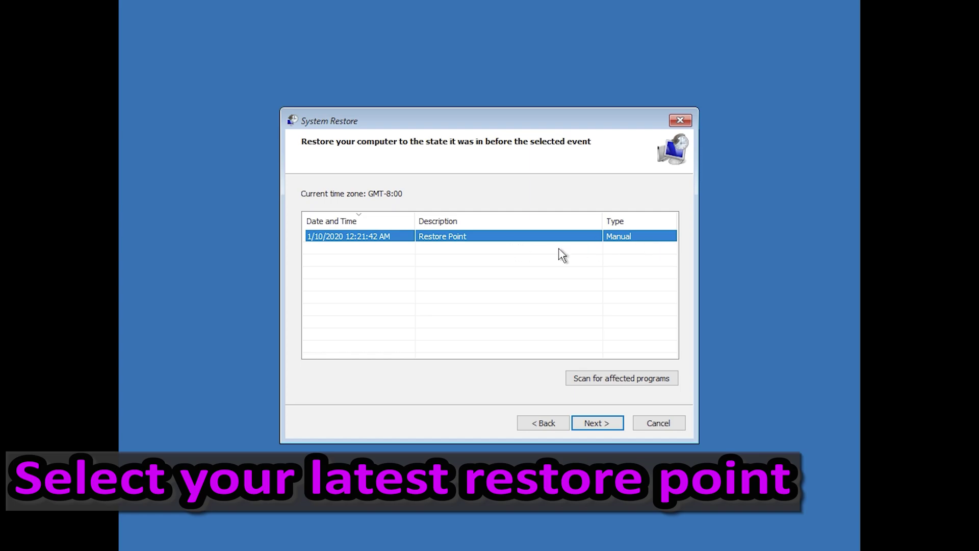
{"action": "left_click", "coordinate": [602, 430]}
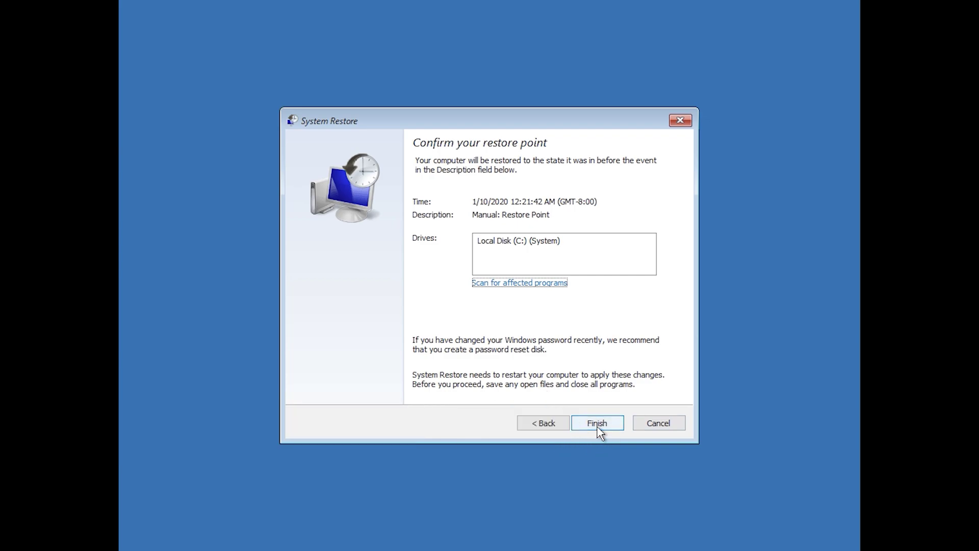
{"action": "left_click", "coordinate": [597, 424]}
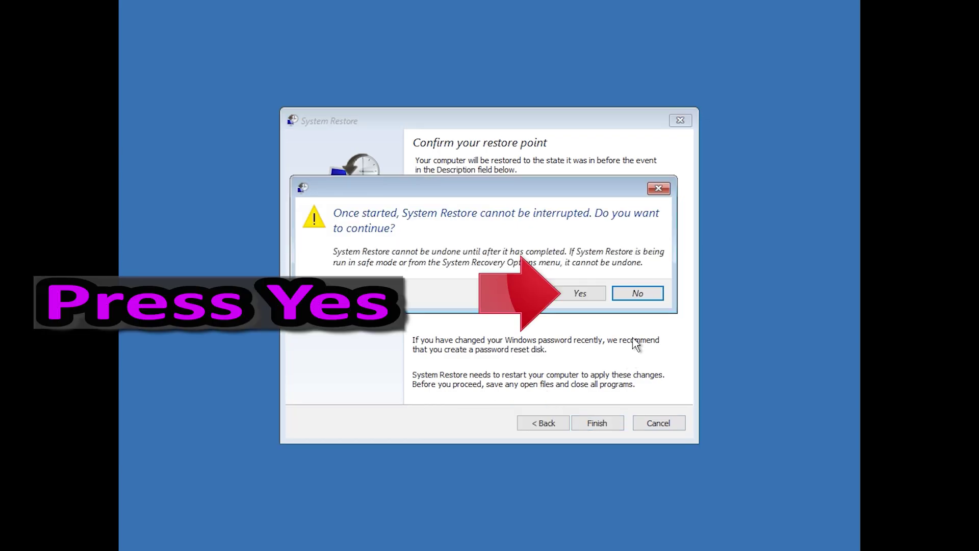
Step: Confirm the cannot-be-interrupted warning so System Restore begins restoring files
{"action": "left_click", "coordinate": [580, 300]}
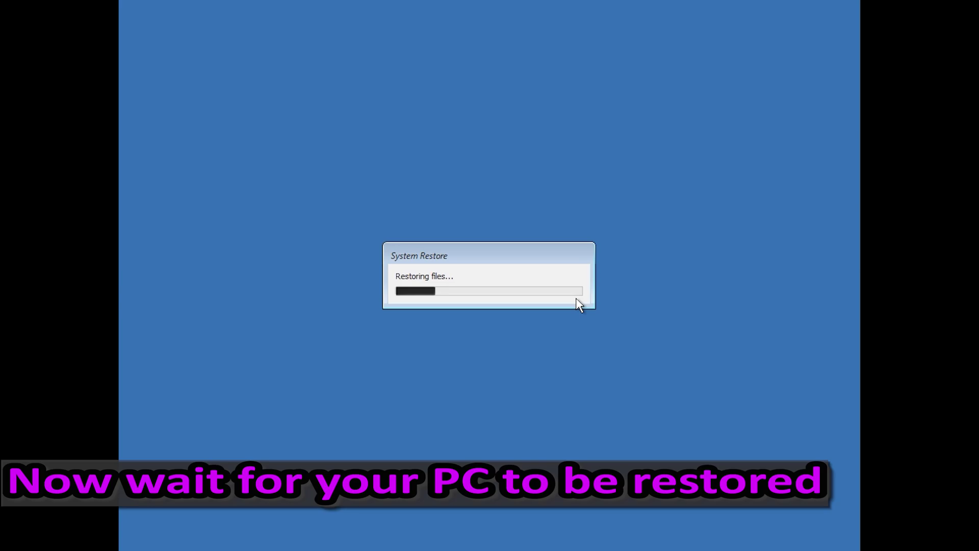